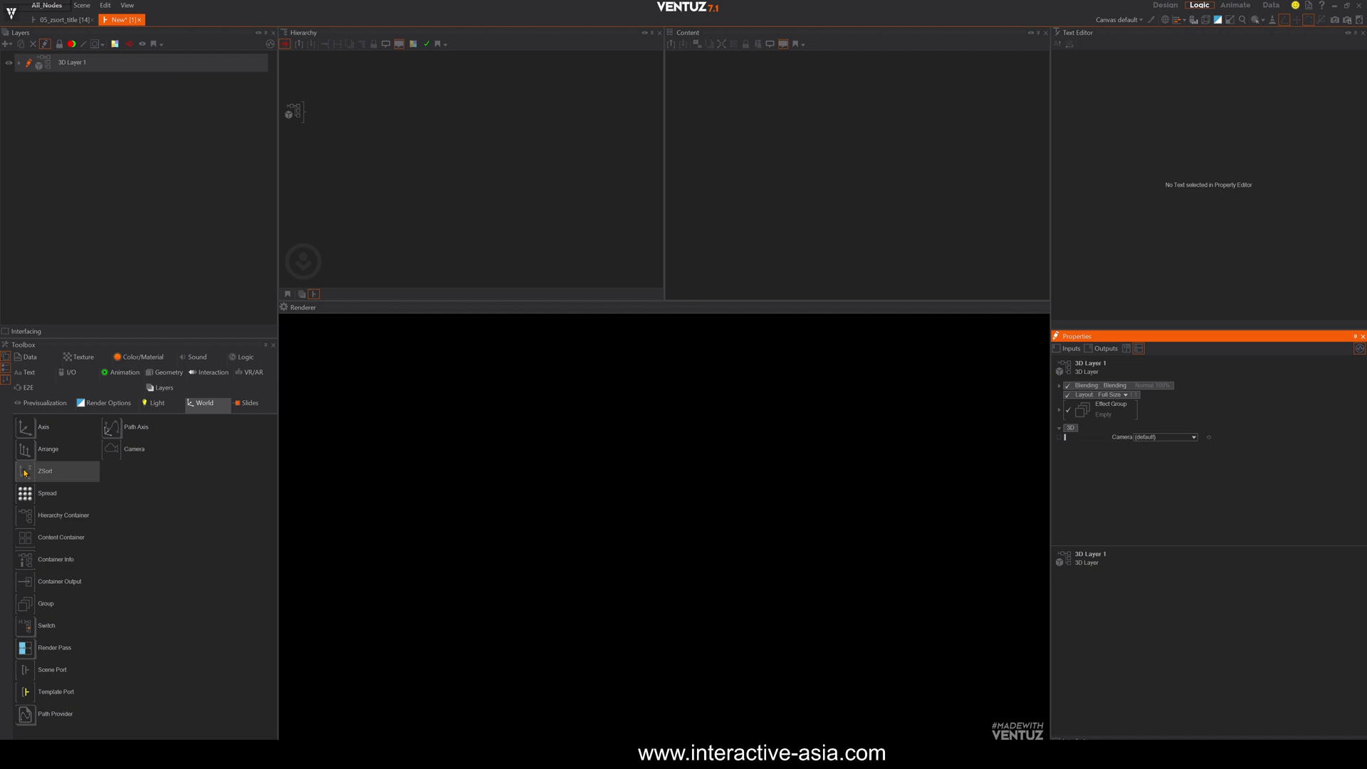
Step: Build a hierarchy in 3D Layer 1 with an Axis named root, a nested second Axis and a Cube beneath it
double_click(317, 159)
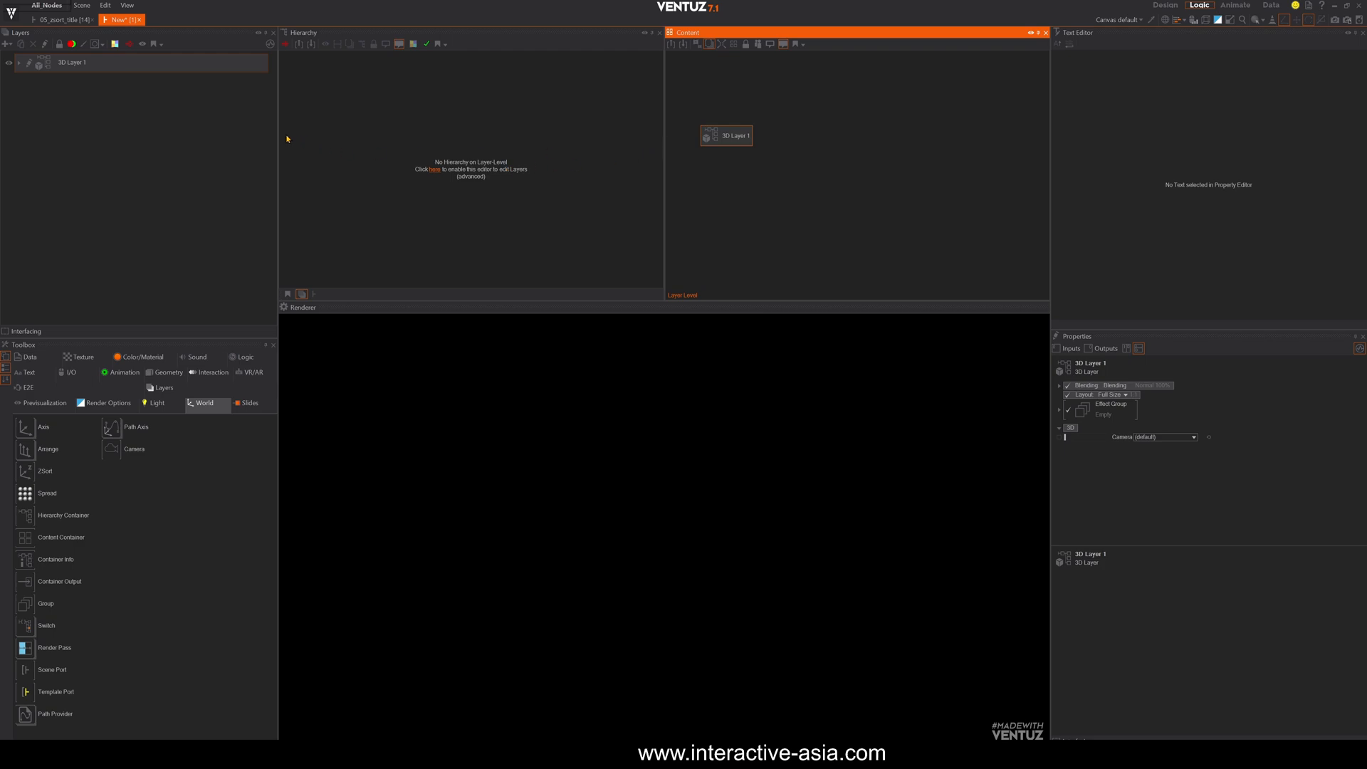
left_click(30, 64)
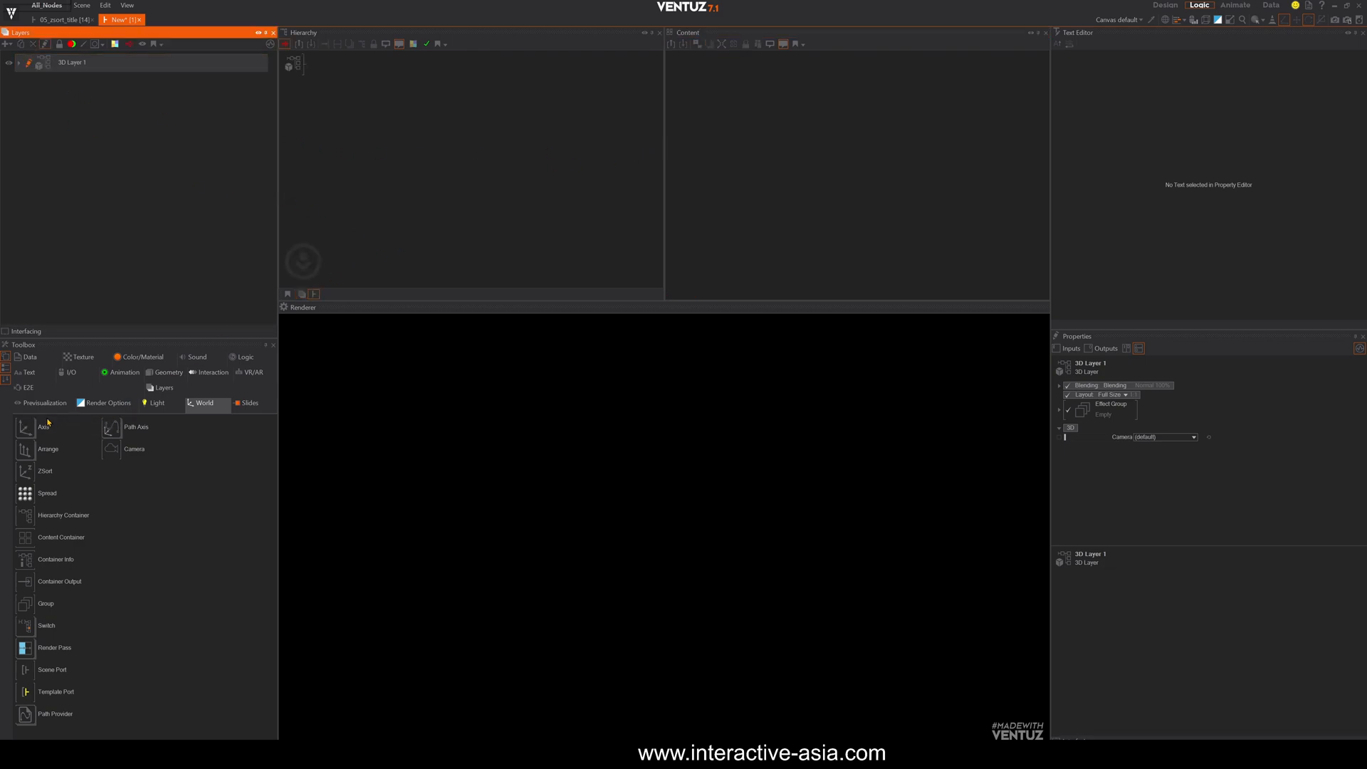
left_click_drag(47, 423, 320, 65)
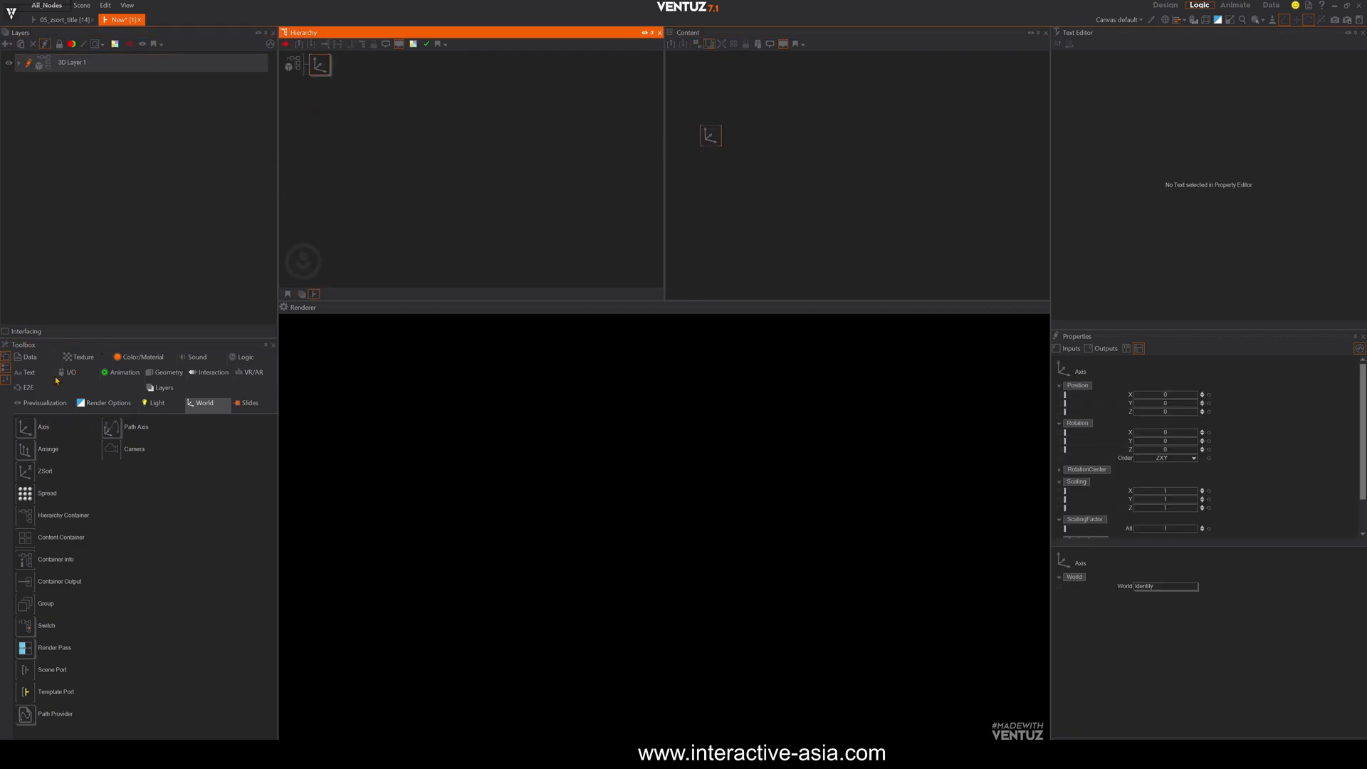
left_click_drag(25, 428, 322, 68)
left_click(321, 70)
left_click(169, 371)
left_click_drag(25, 471, 359, 68)
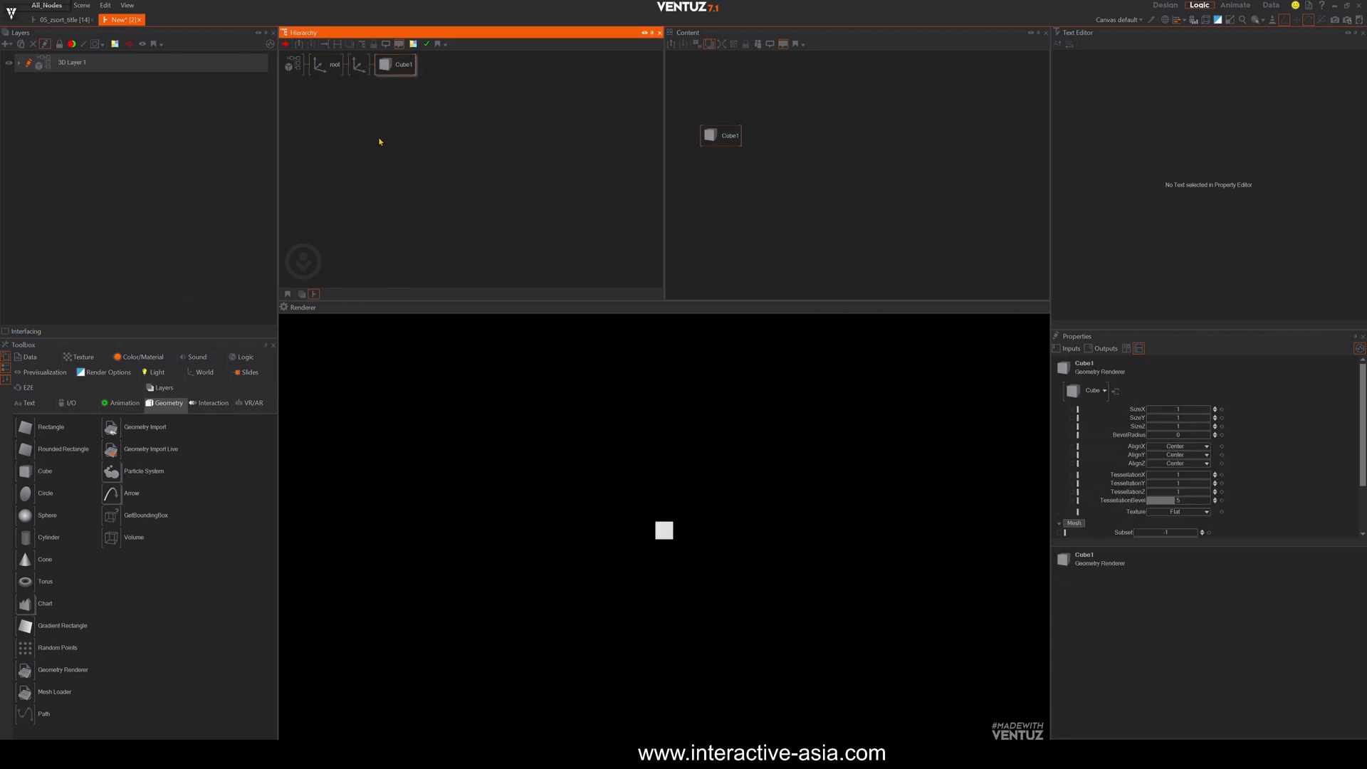
Step: Set the overall scaling factor of the second axis to 5
left_click(359, 65)
left_click(1159, 528)
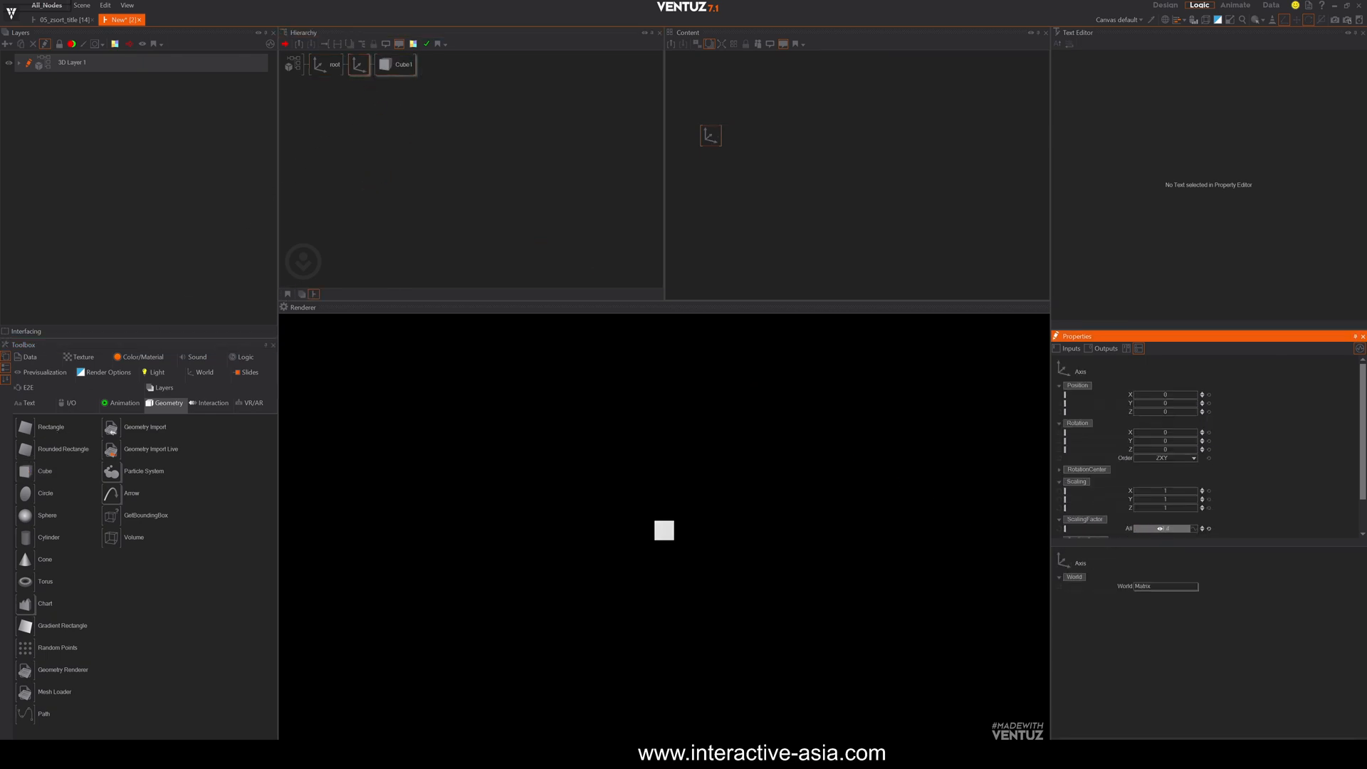
left_click_drag(1159, 528, 1163, 530)
left_click(1162, 530)
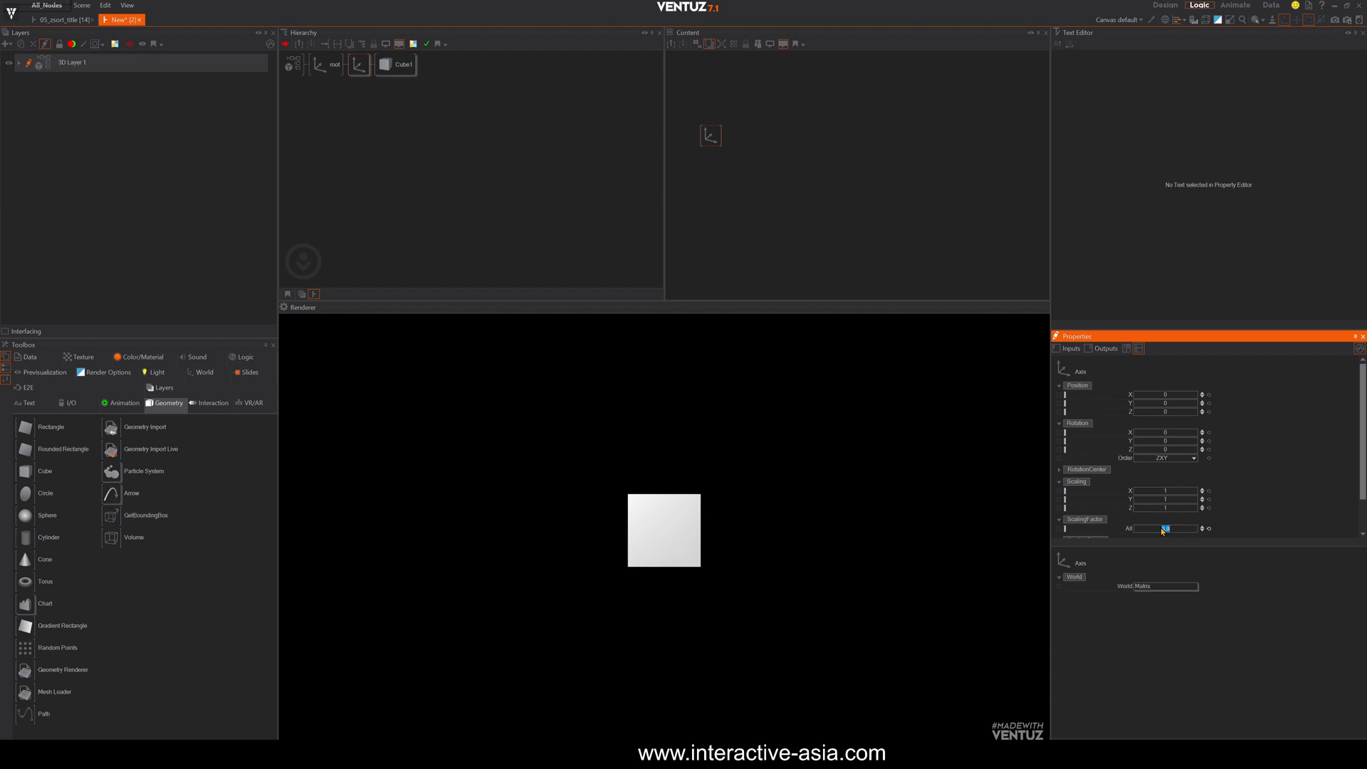
type("5")
key("Return")
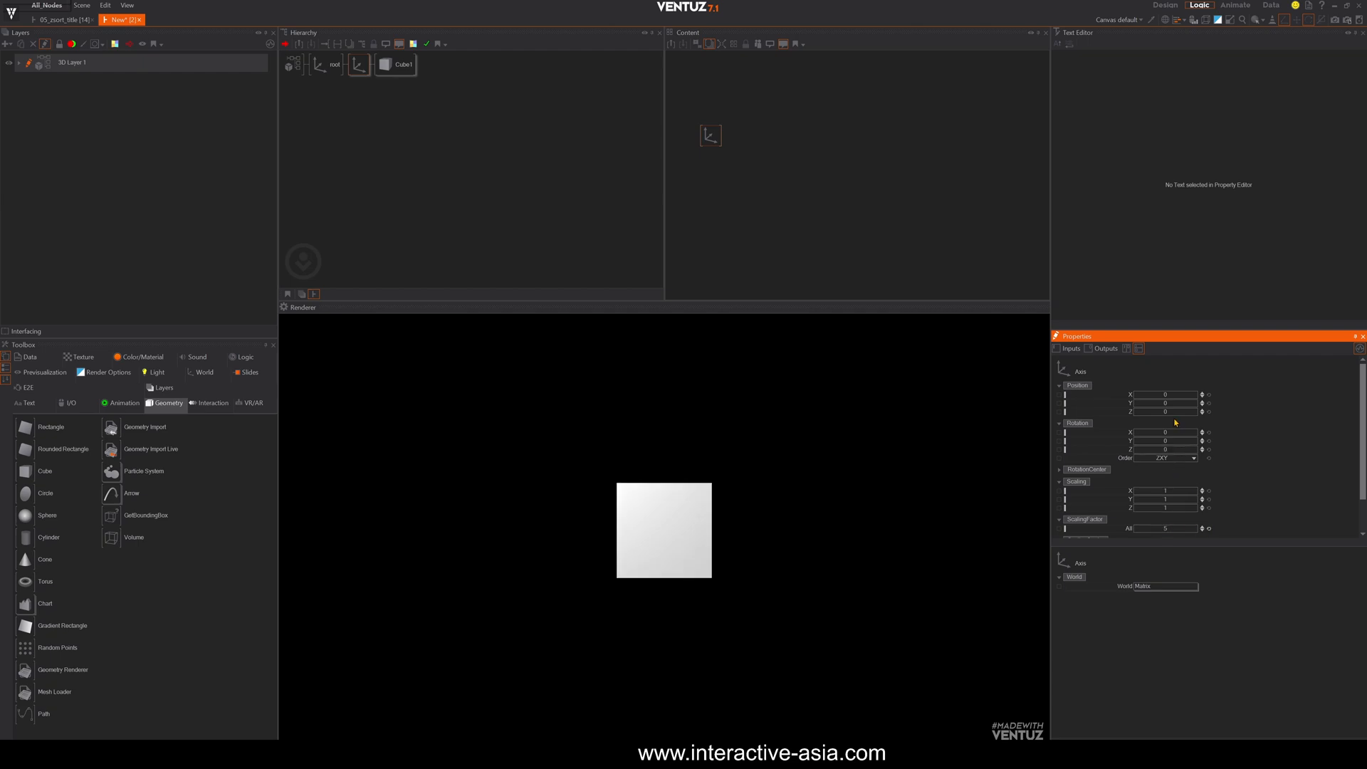
Step: Set the Z position of the cube's parent axis to 10
left_click_drag(1165, 410, 1195, 413)
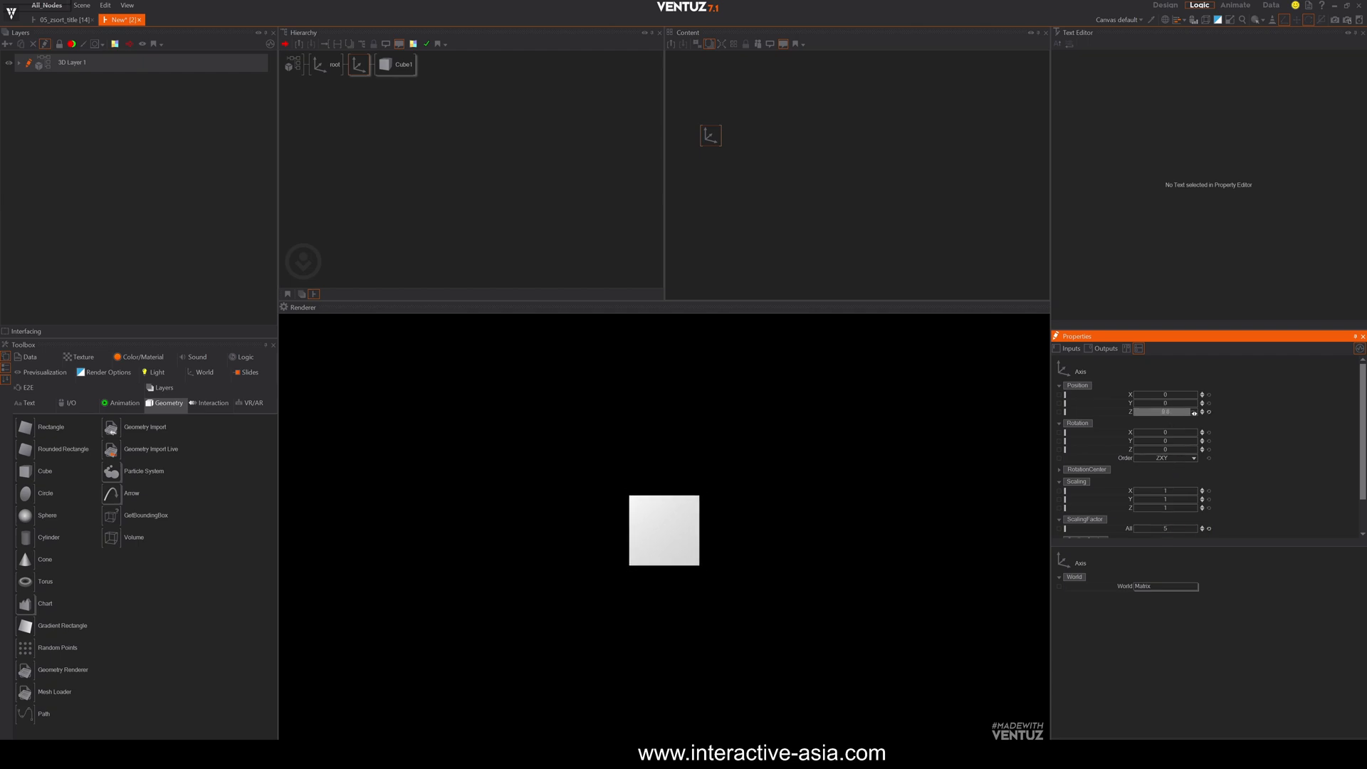
left_click(1178, 413)
type("10")
key("Return")
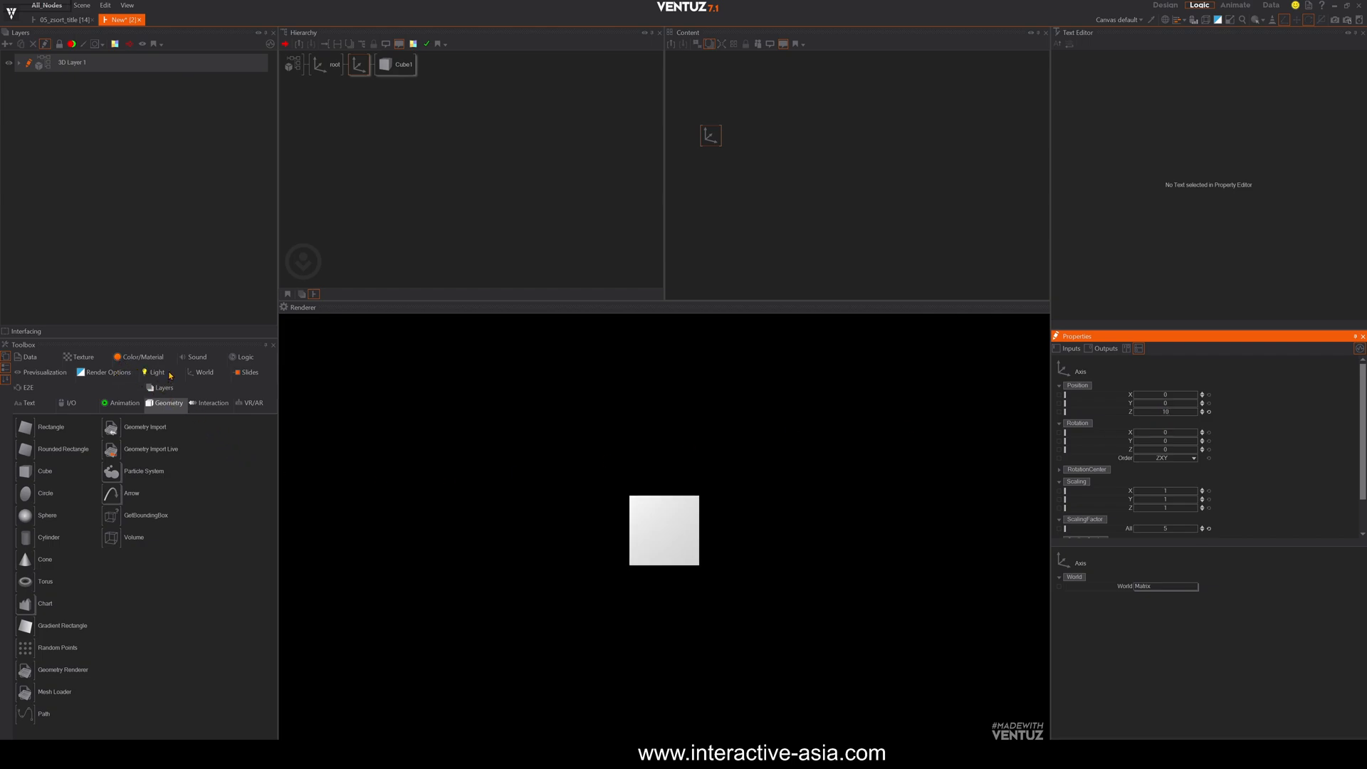
Step: Insert a Material node between the second axis and the cube, and close the Text Editor
double_click(411, 173)
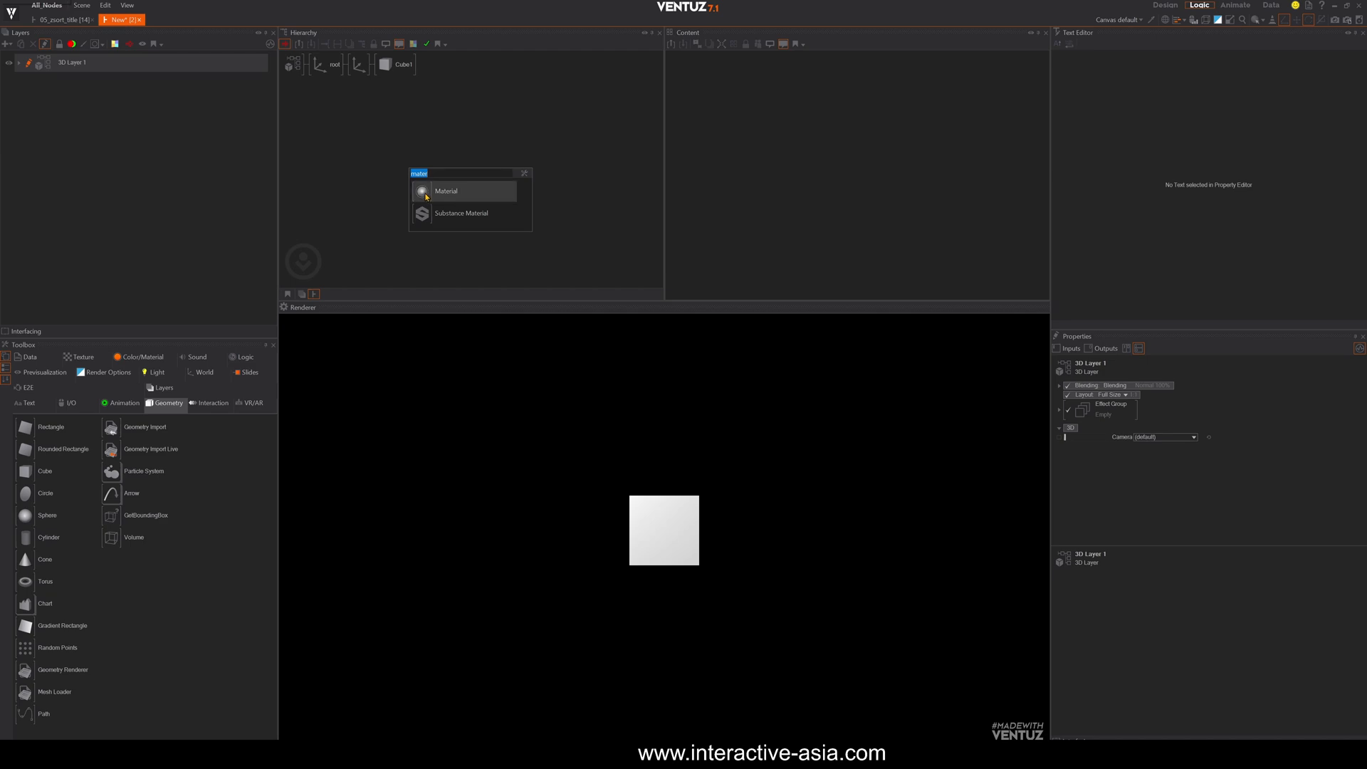
left_click(429, 192)
left_click(378, 62)
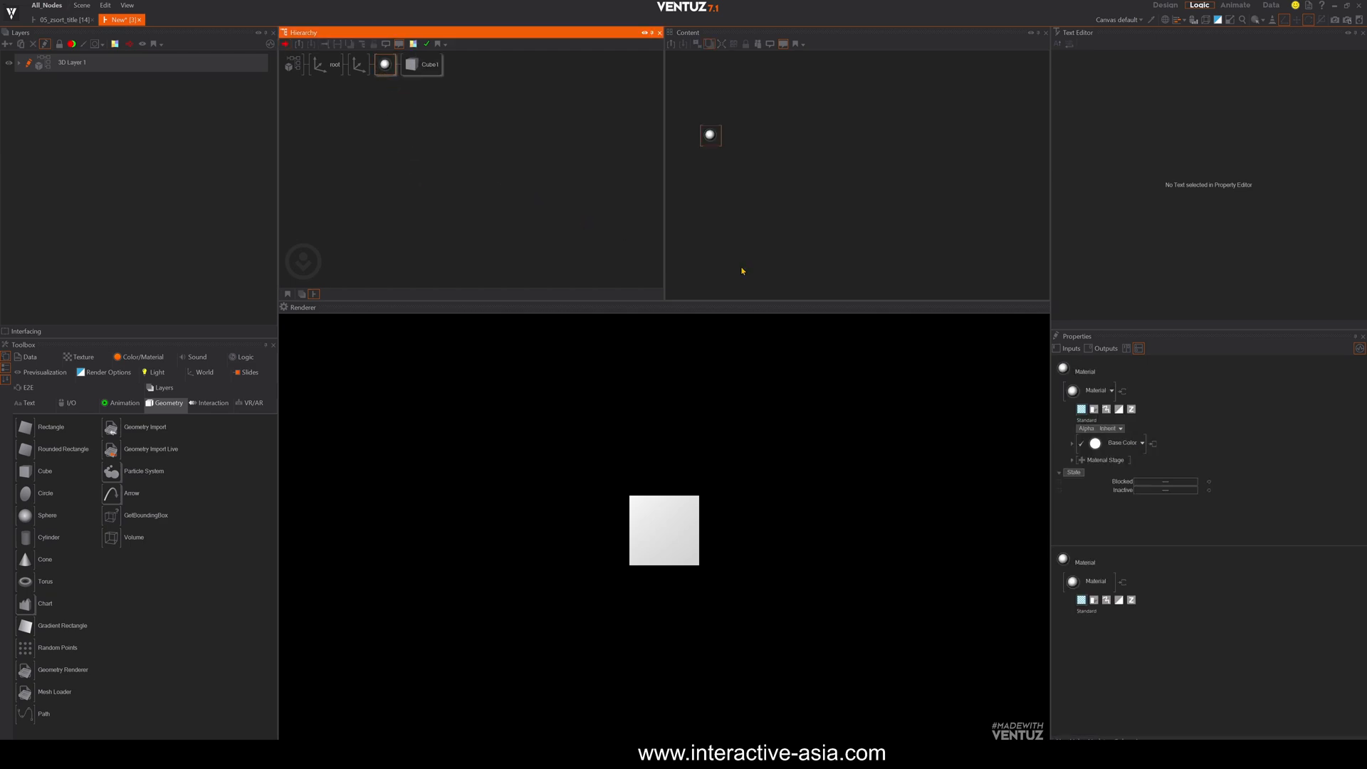
left_click(1363, 33)
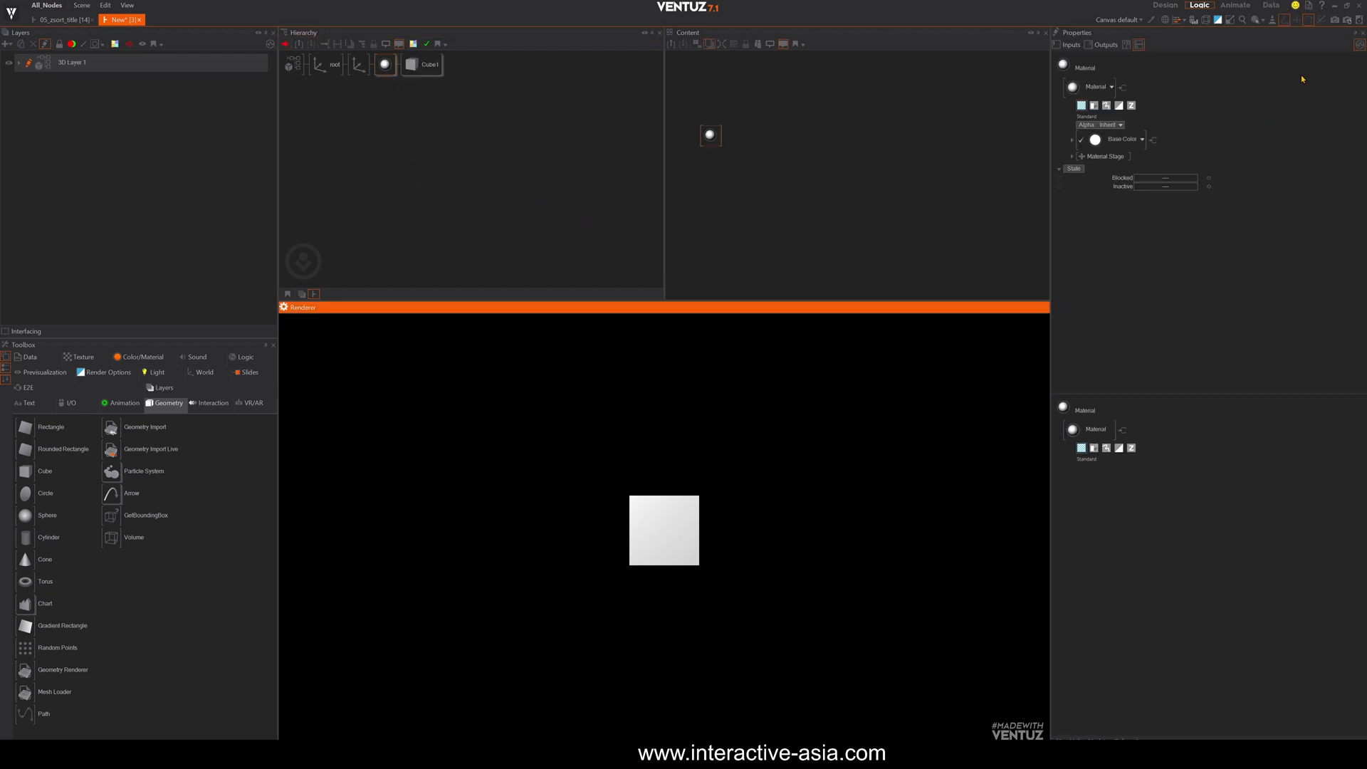
Step: Set the material's base color to red (255, 10, 10) and its opacity to 50%
left_click(1074, 139)
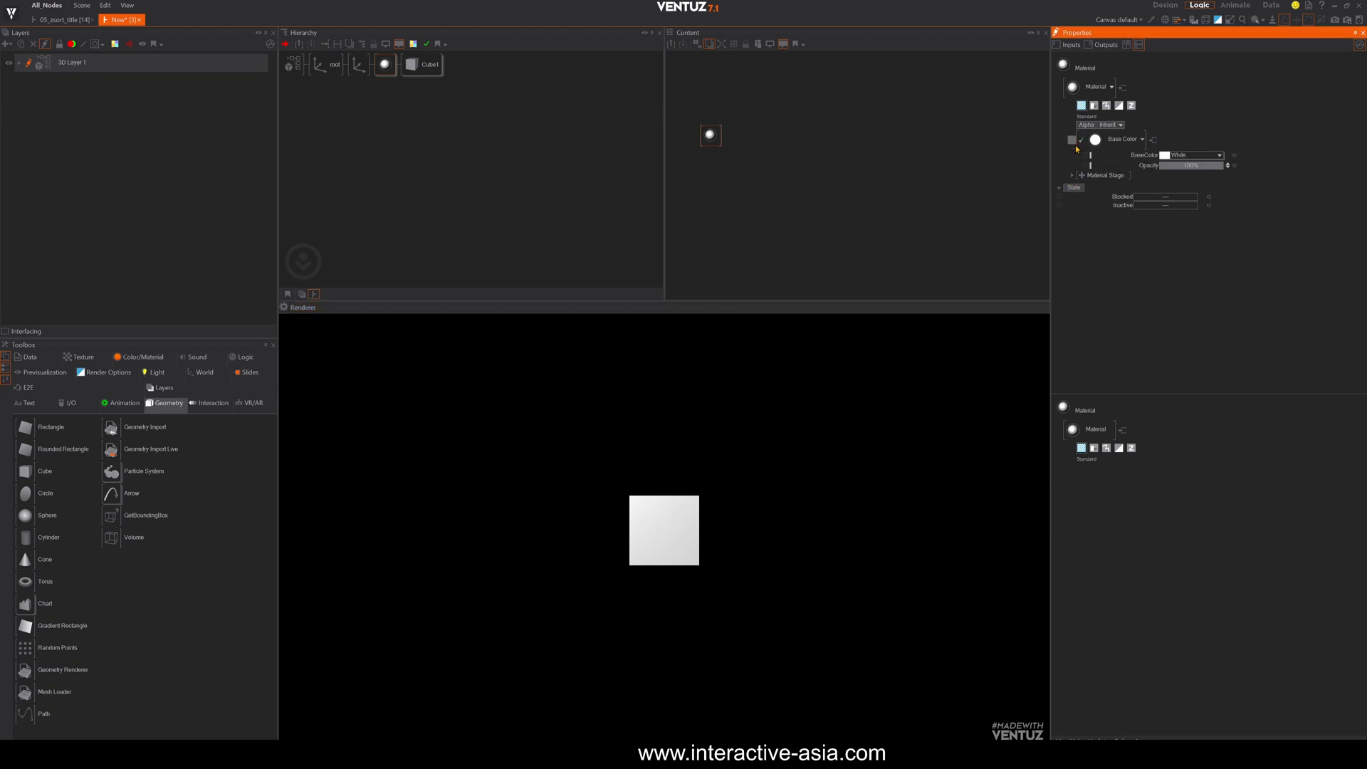
left_click(1220, 155)
left_click(1201, 186)
left_click(1226, 188)
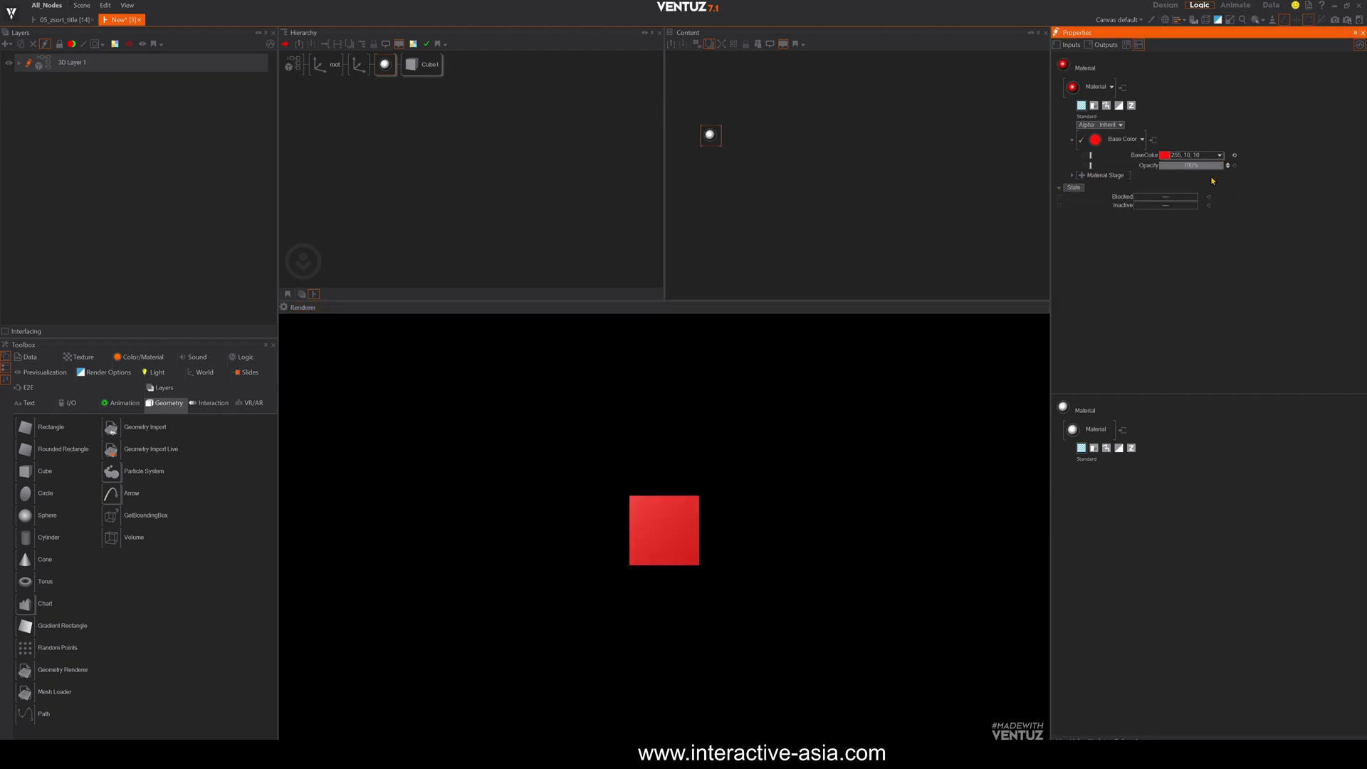
left_click(1203, 166)
type("50")
key("Return")
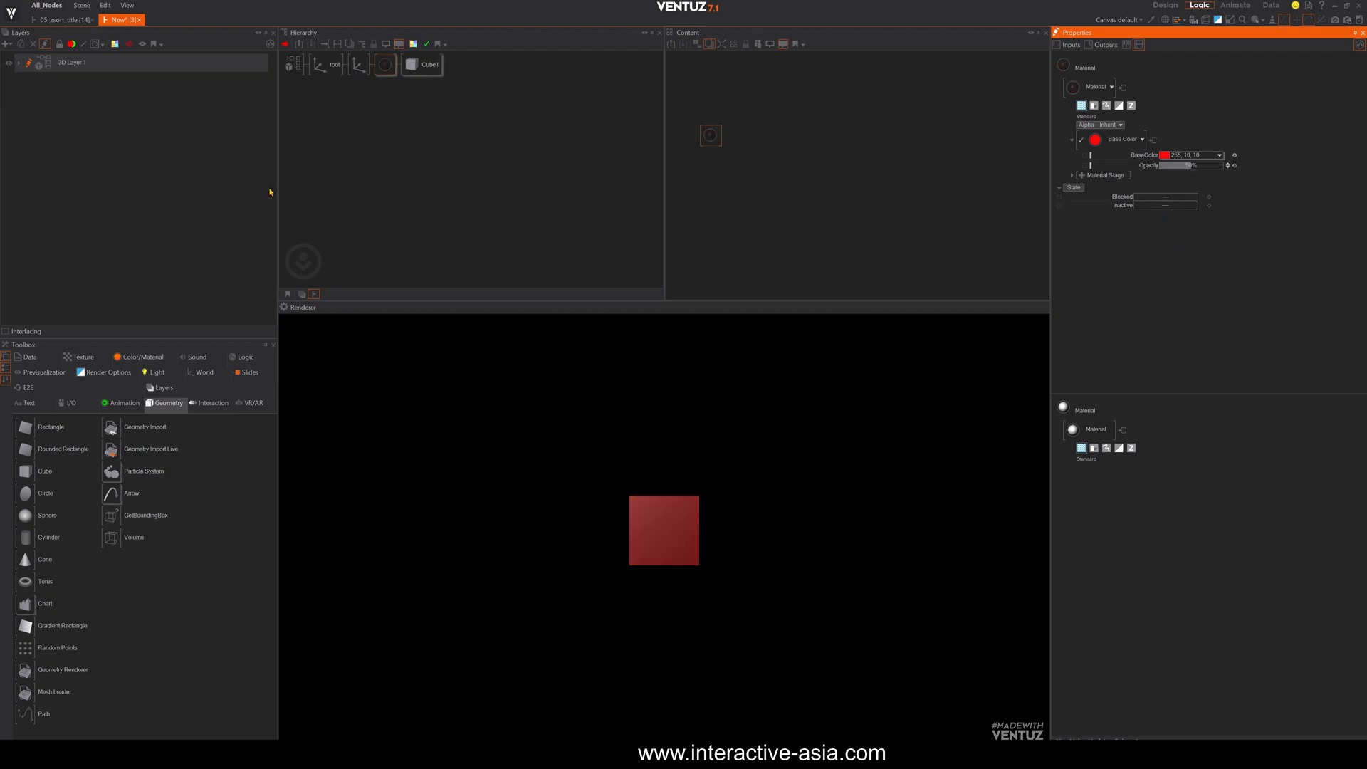
Step: Duplicate the axis, material and cube branch as a second branch under the root axis
left_click(360, 69)
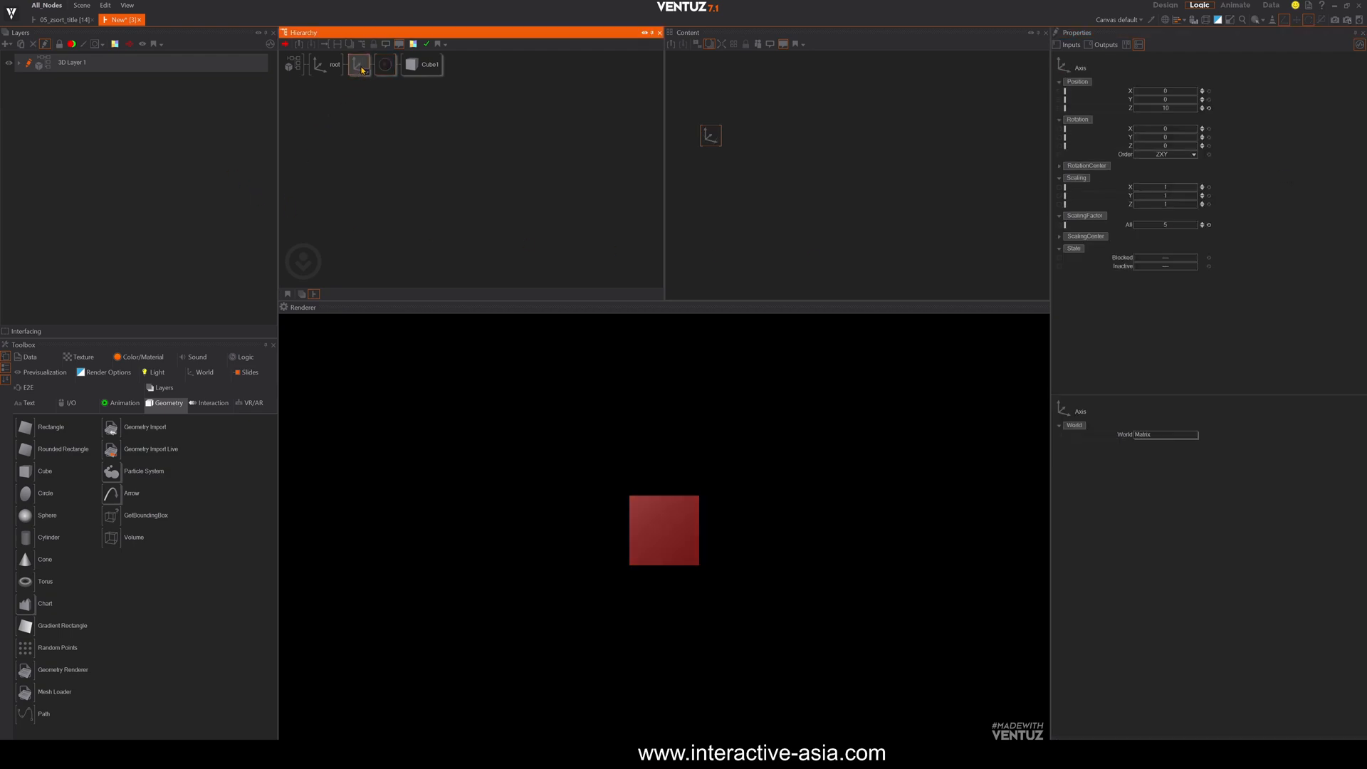
left_click_drag(359, 65, 360, 78, "ctrl")
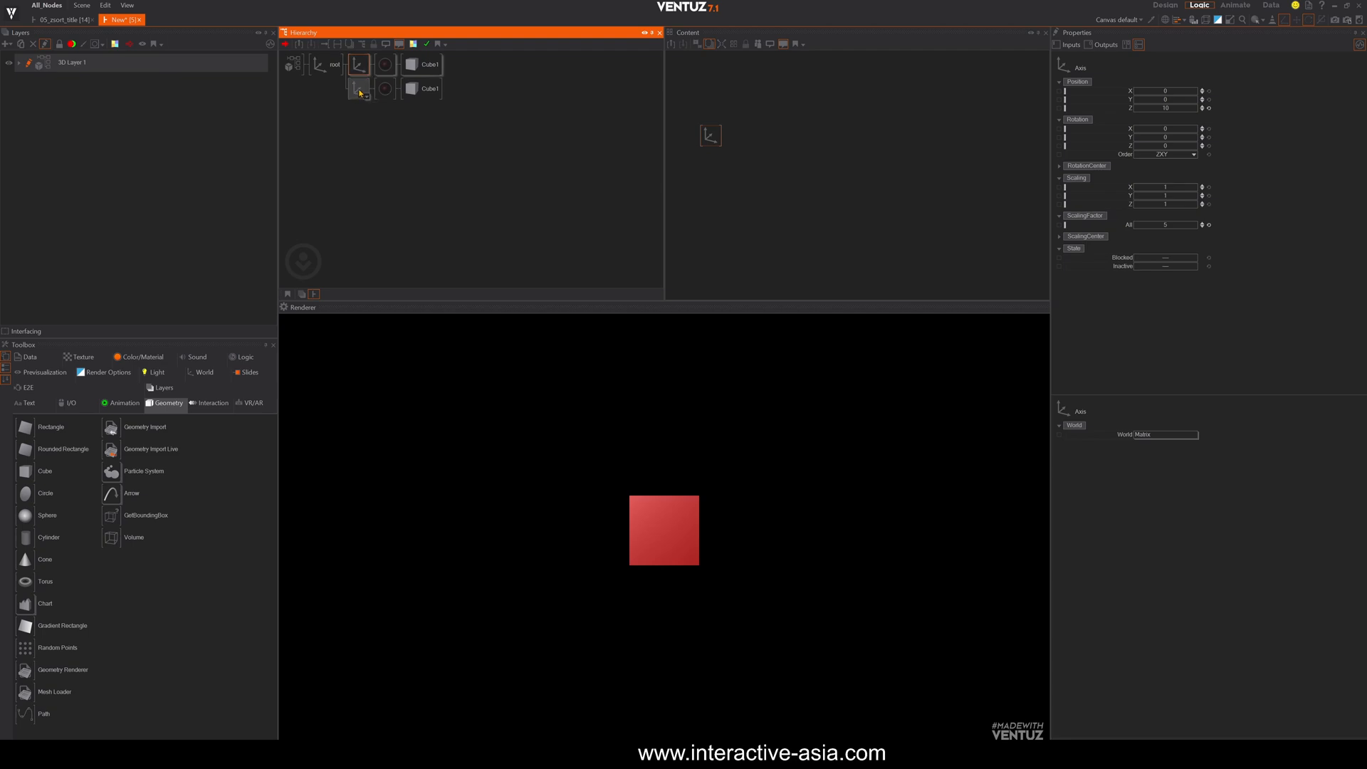
left_click(388, 93)
left_click(359, 66)
Step: Set the Z position of the duplicated branch's axis to -10
left_click(358, 88)
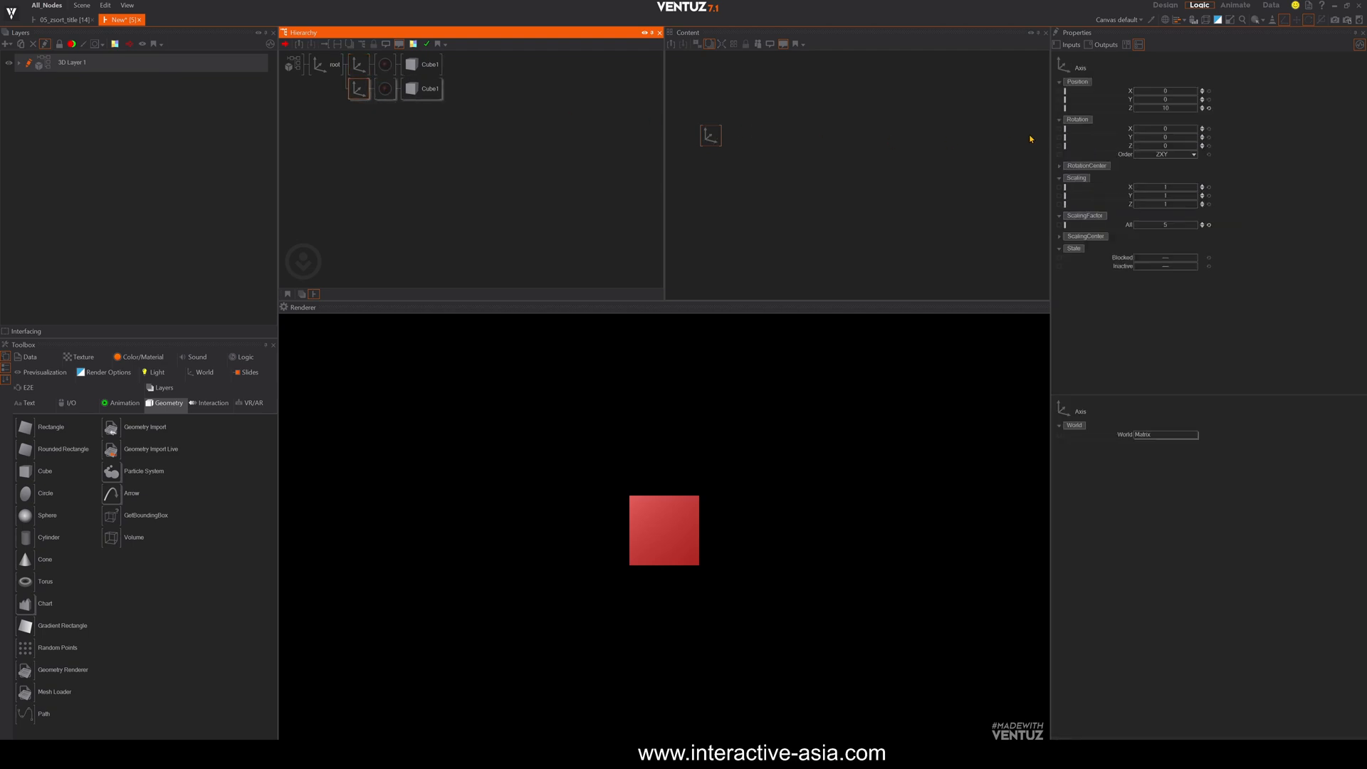
double_click(1166, 108)
type("-10")
key("Return")
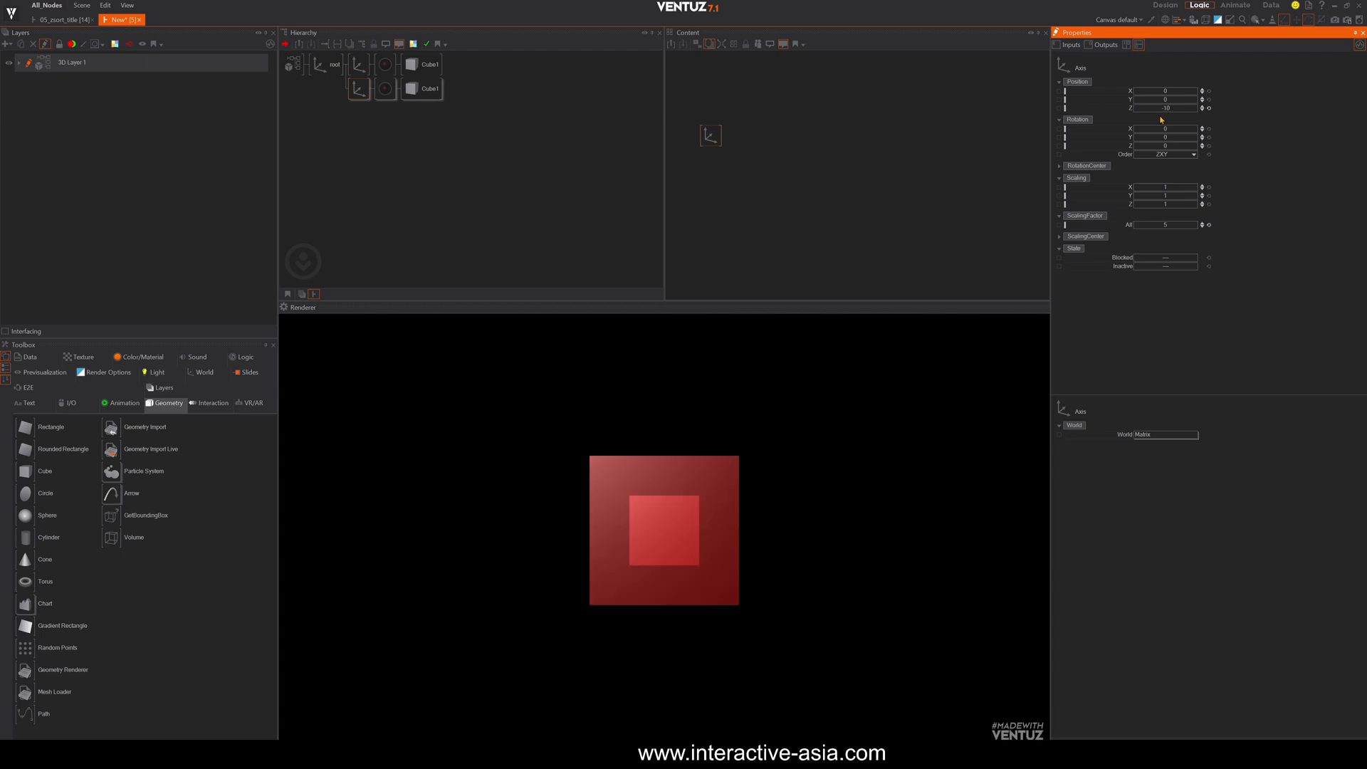
Step: Change the base color of the duplicated cube's material to green (5, 255, 5)
left_click(385, 90)
left_click(1220, 154)
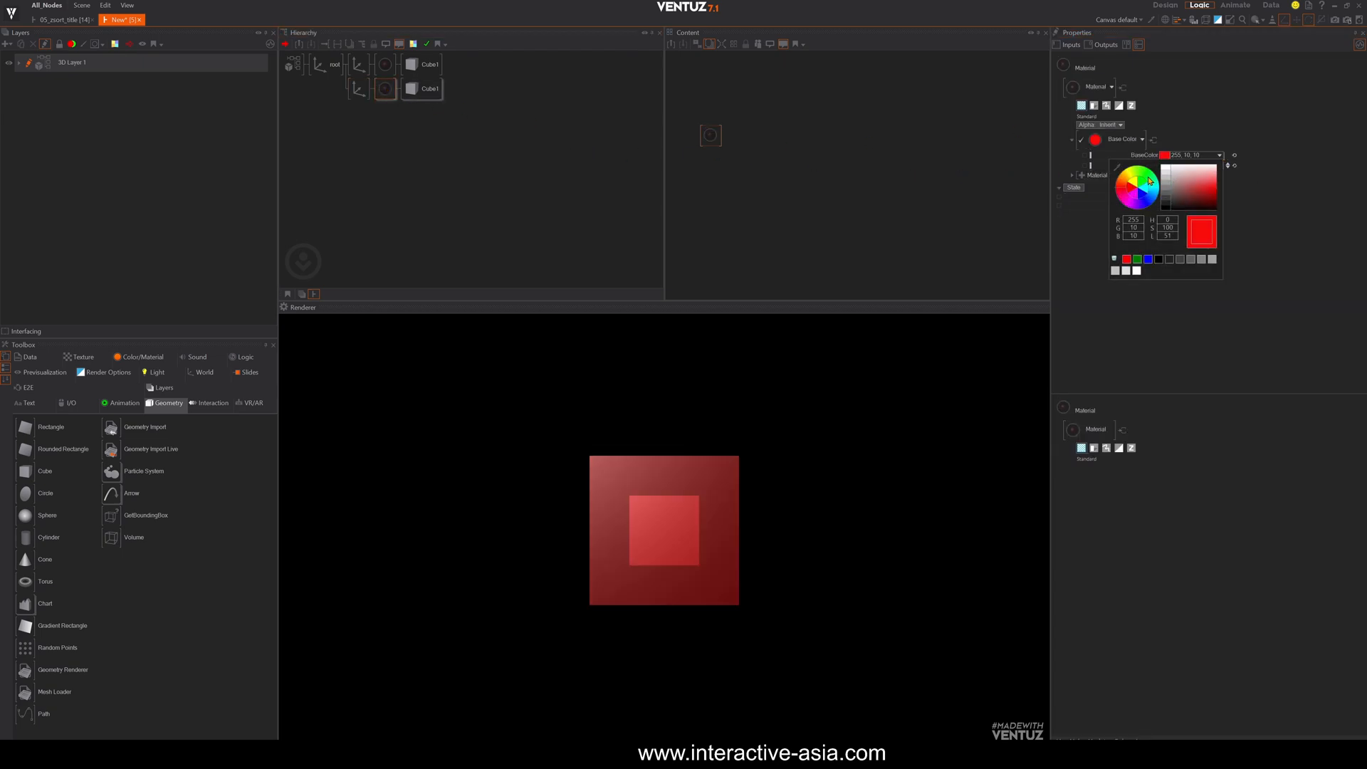
left_click(1152, 190)
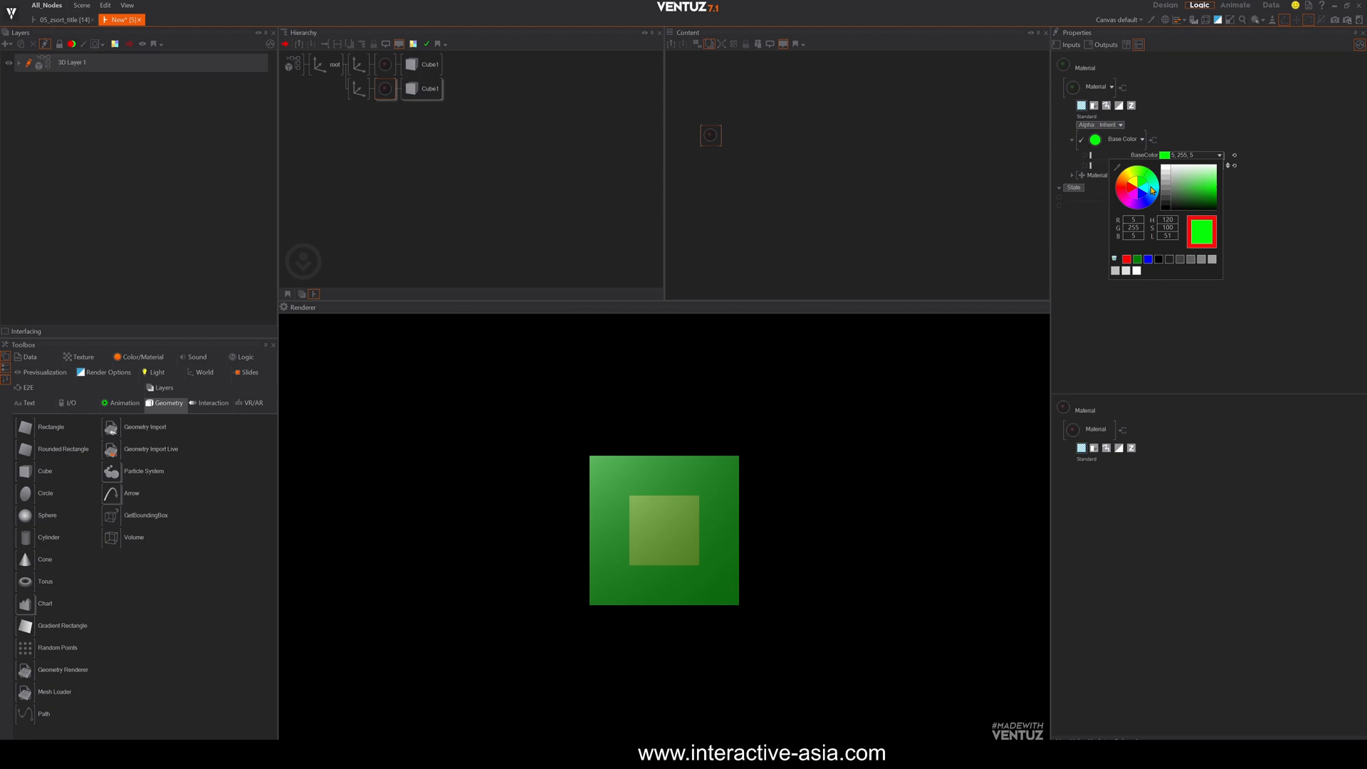
left_click(1267, 255)
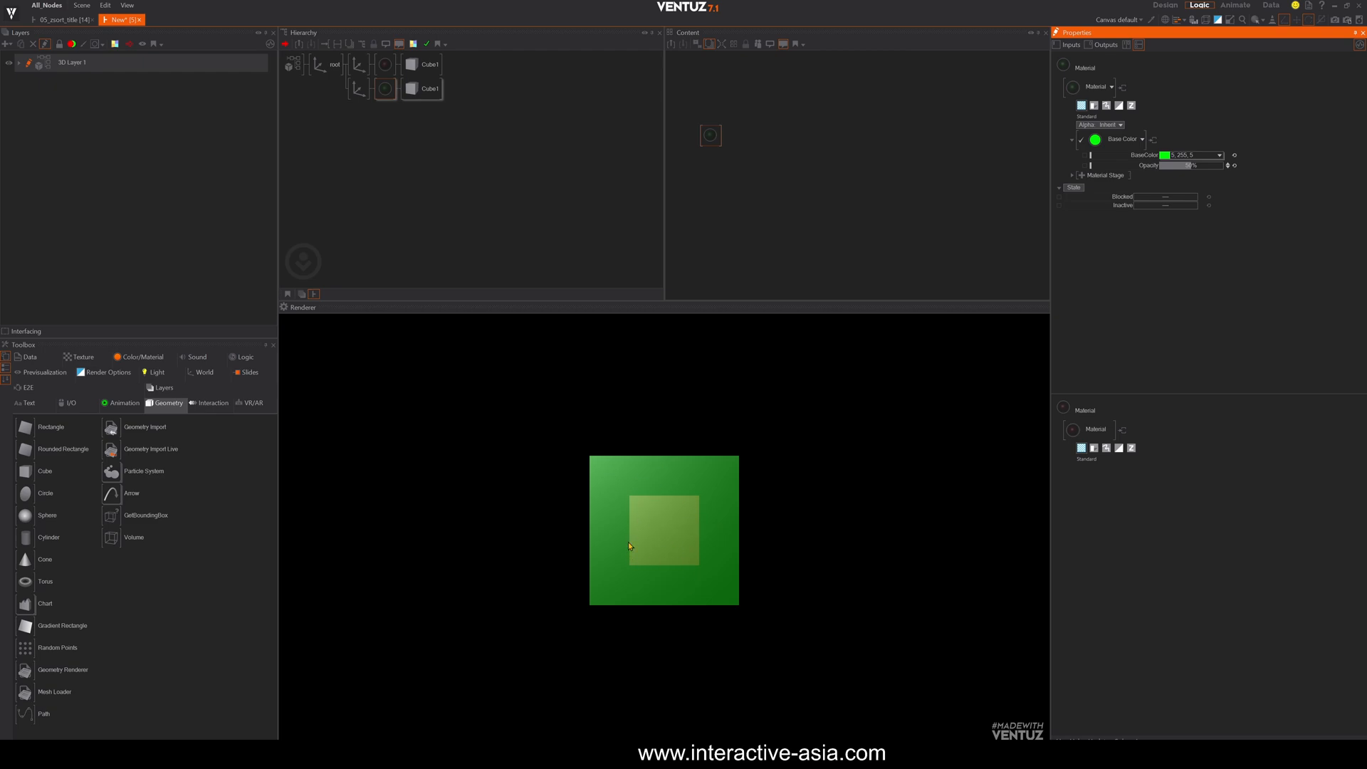
Step: Try swapping the order of the two cube branches under root, and restore their original order
left_click(359, 66)
left_click_drag(360, 67, 358, 90)
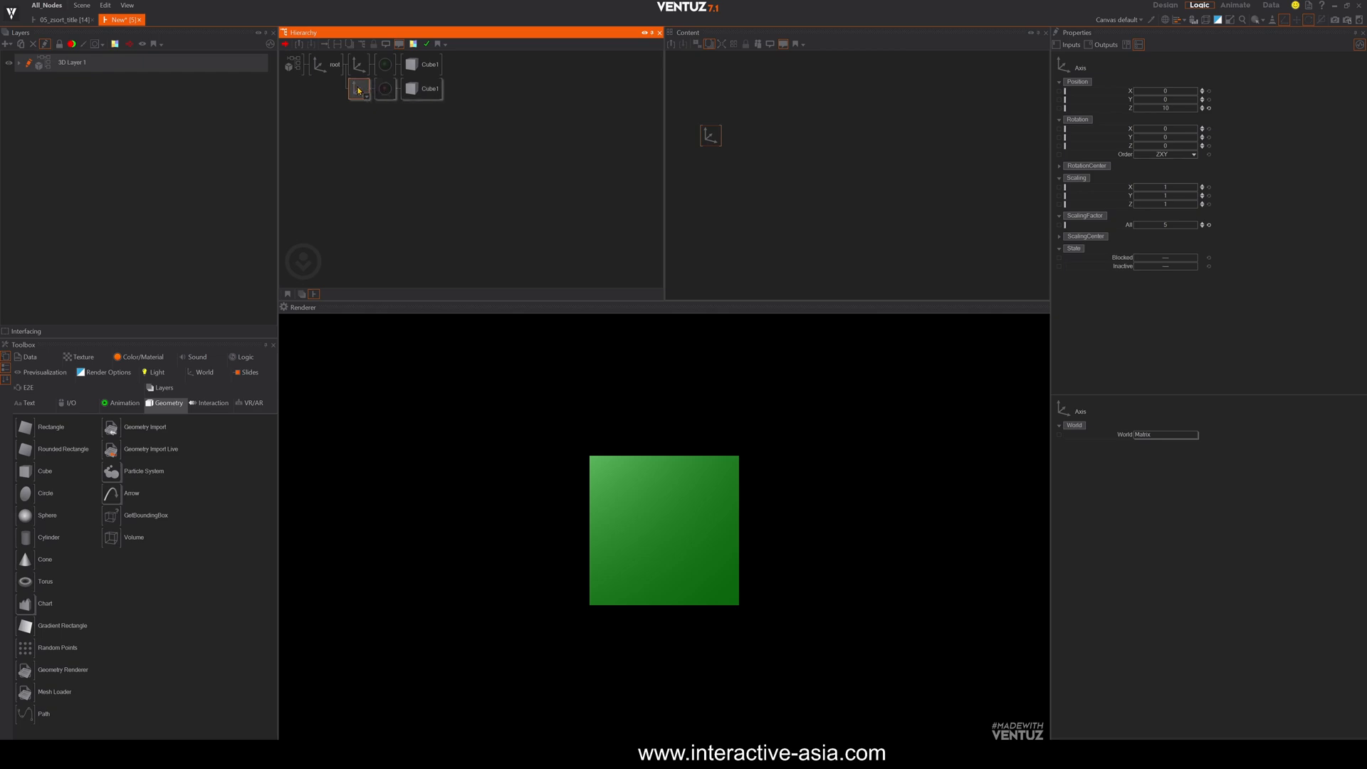
left_click_drag(358, 90, 359, 61)
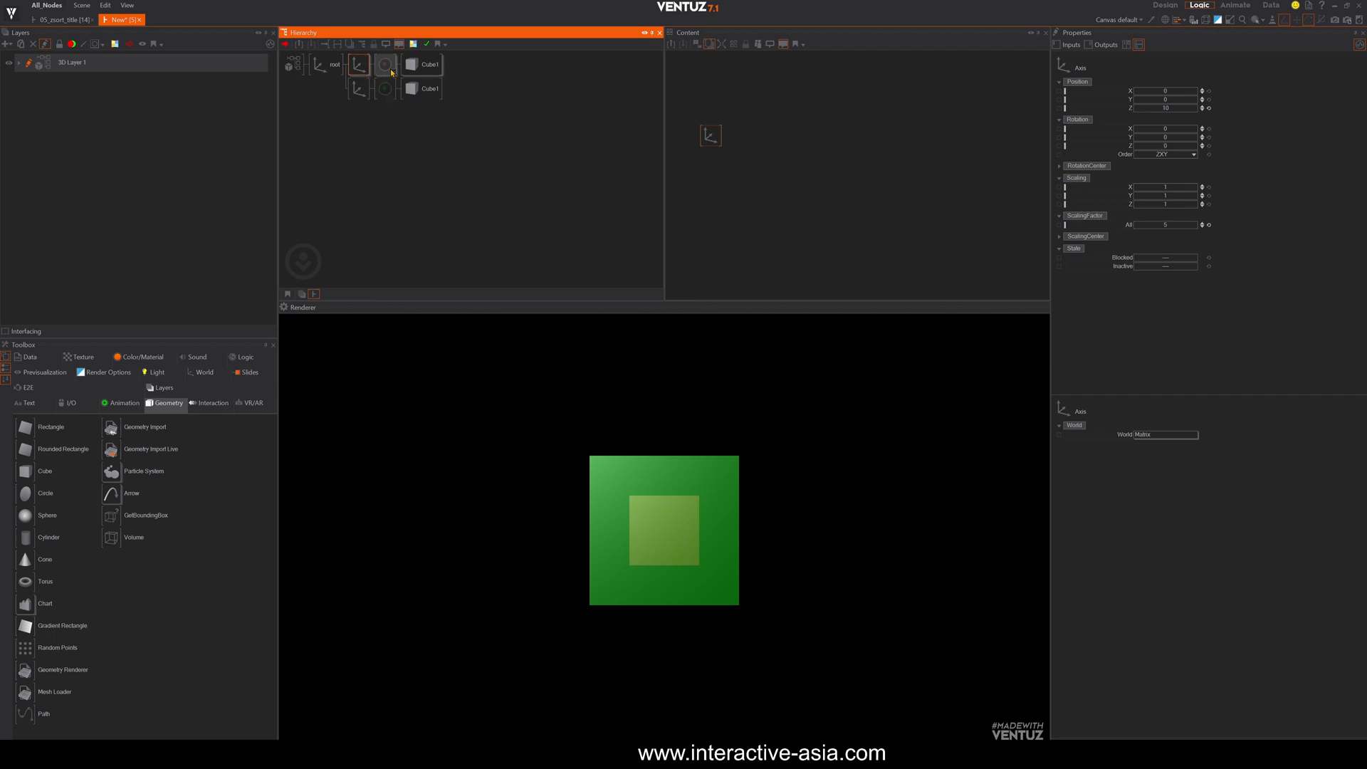
Step: Rotate the root axis around X to about 176 degrees
left_click(341, 71)
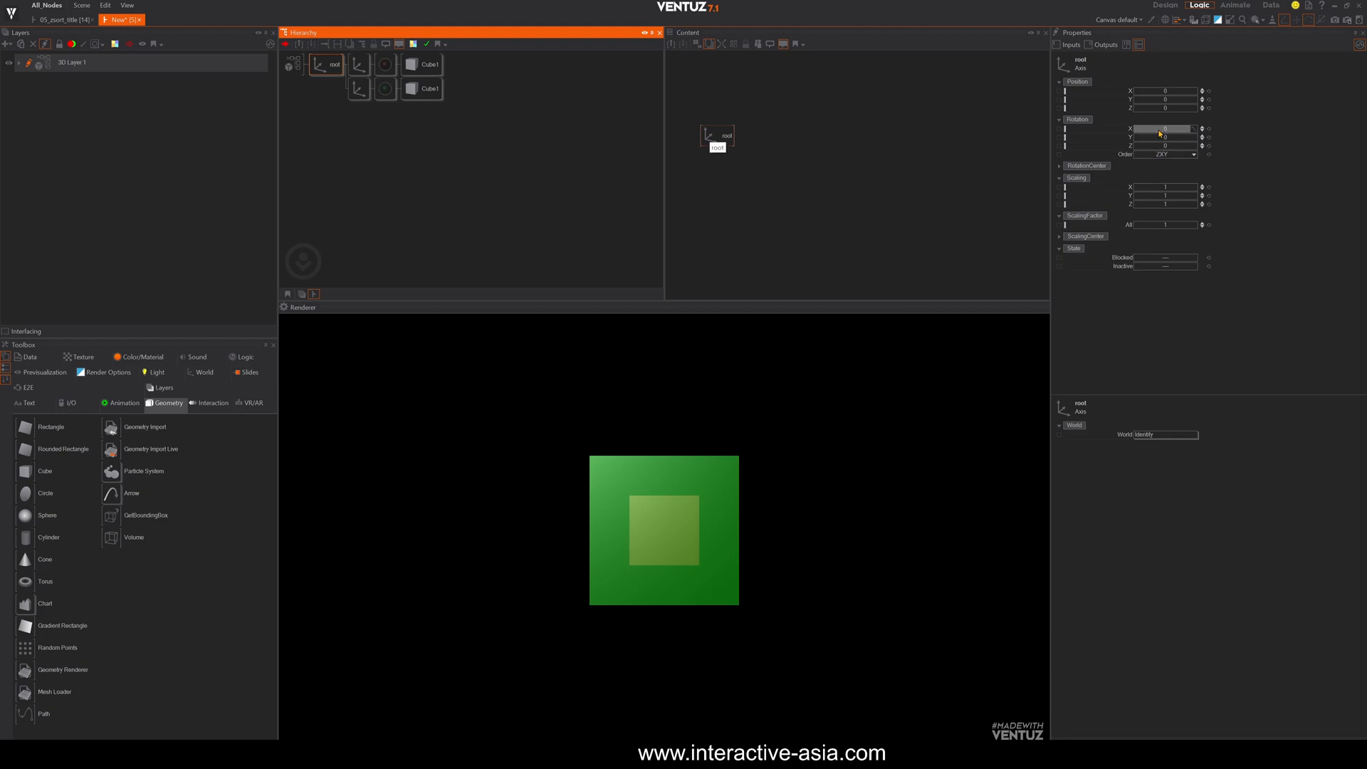
left_click_drag(1165, 129, 1208, 131)
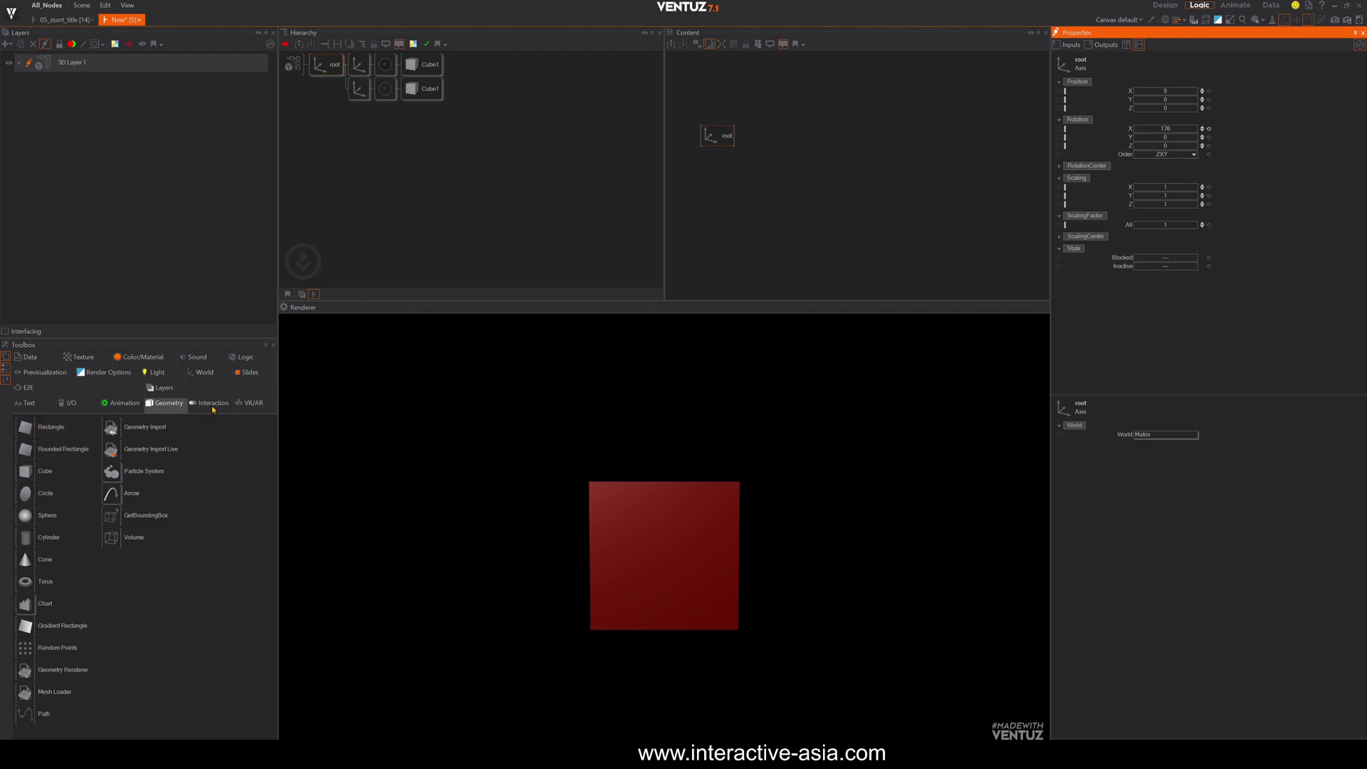
Step: Add a ZSort node with 2 items under root, and move each of the two cube branches into its own item
left_click(202, 372)
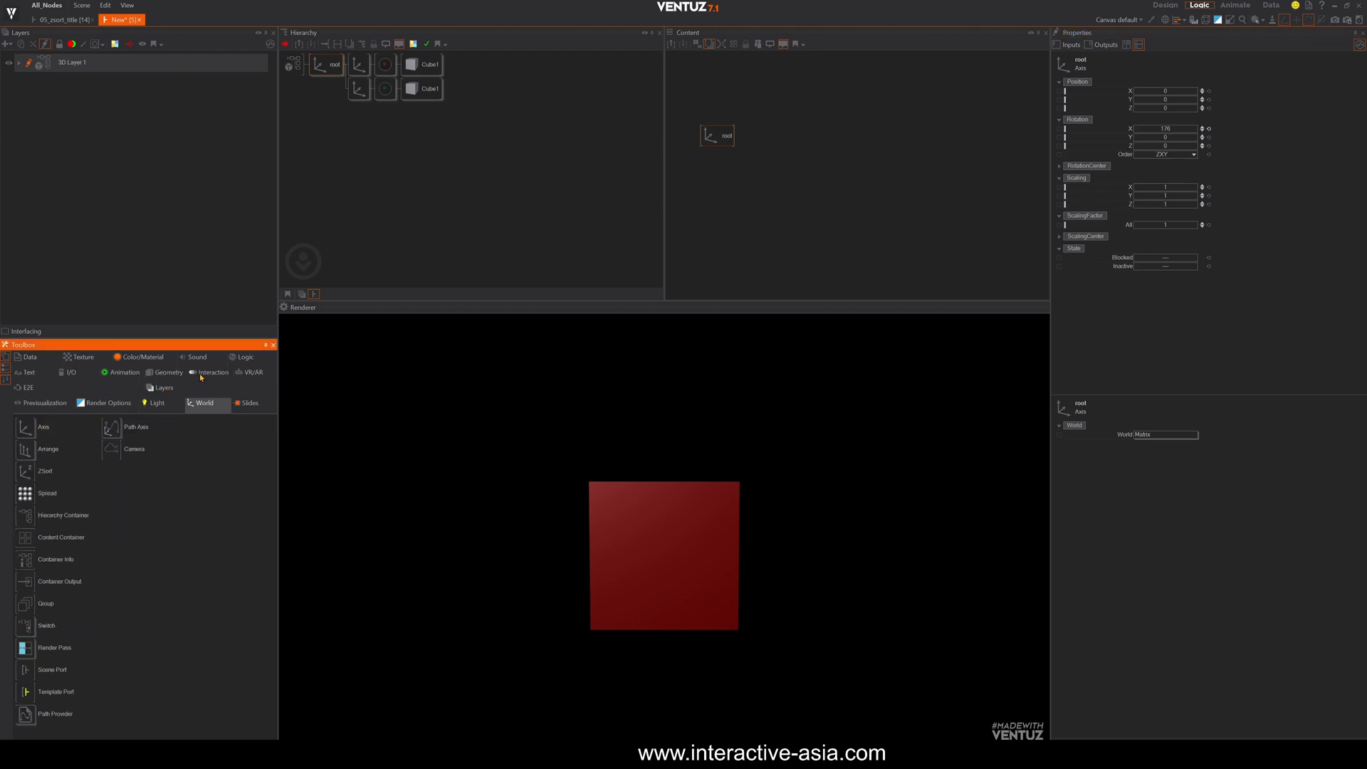
left_click_drag(24, 477, 349, 73)
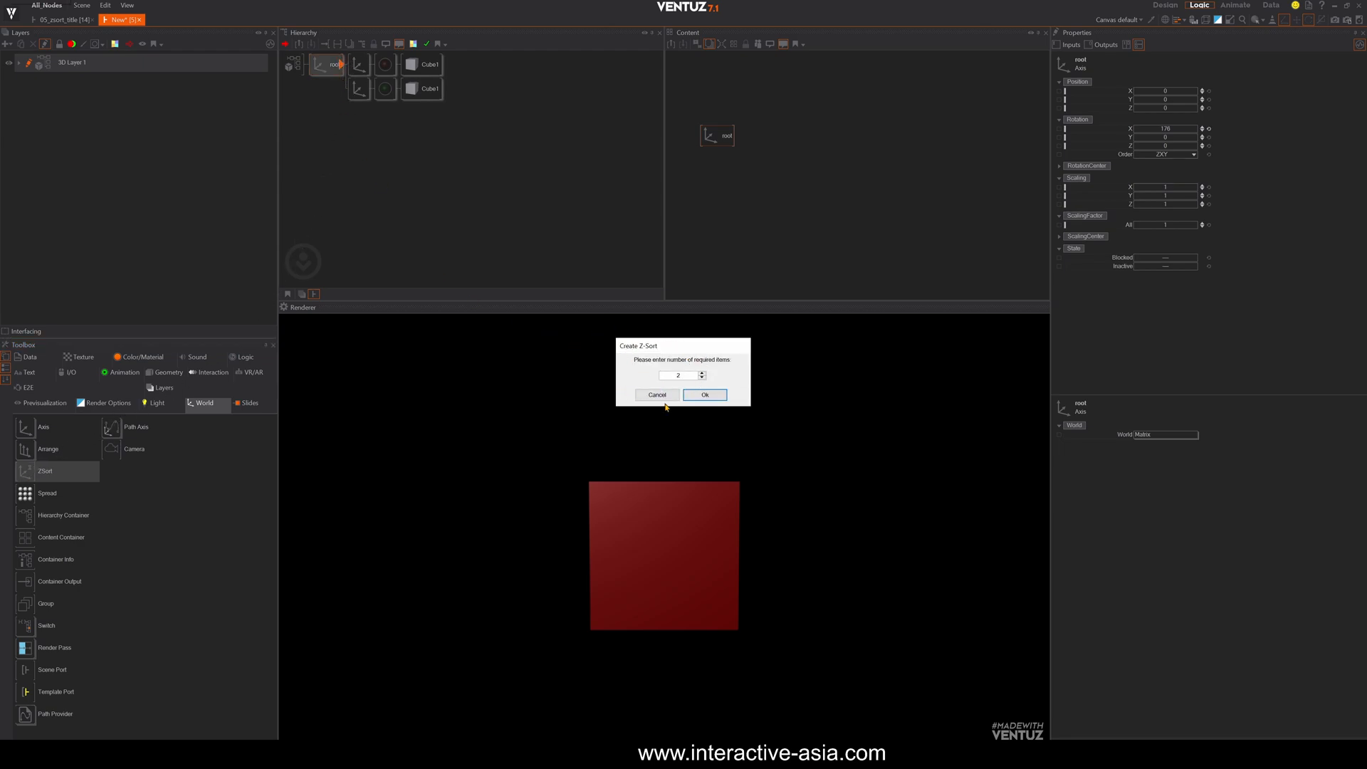
left_click(704, 395)
left_click_drag(358, 89, 405, 113)
left_click_drag(359, 64, 411, 119)
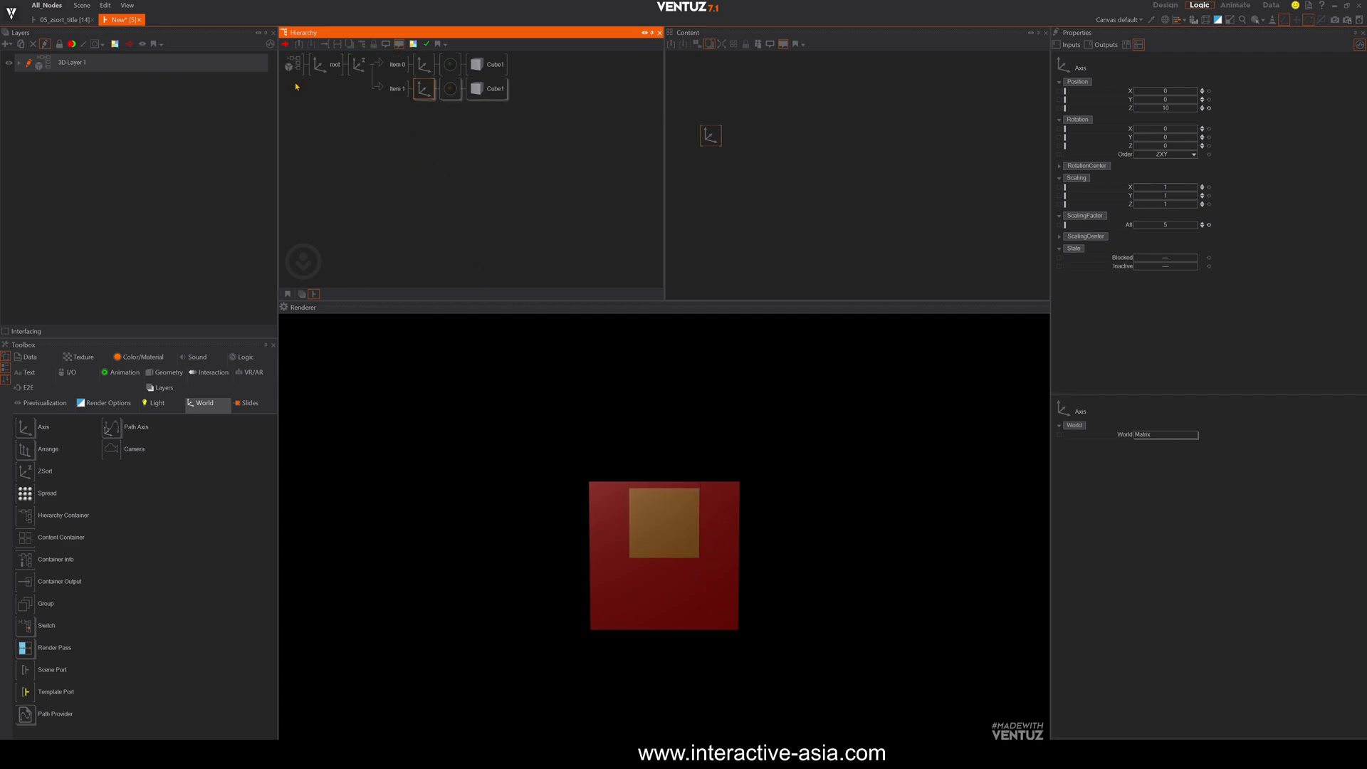
Step: Vary the root axis's X rotation to check the transparency sorting of the two cubes
left_click(326, 65)
mouse_move(1149, 132)
left_mouse_down()
mouse_move(1196, 131)
mouse_move(1137, 126)
left_mouse_up()
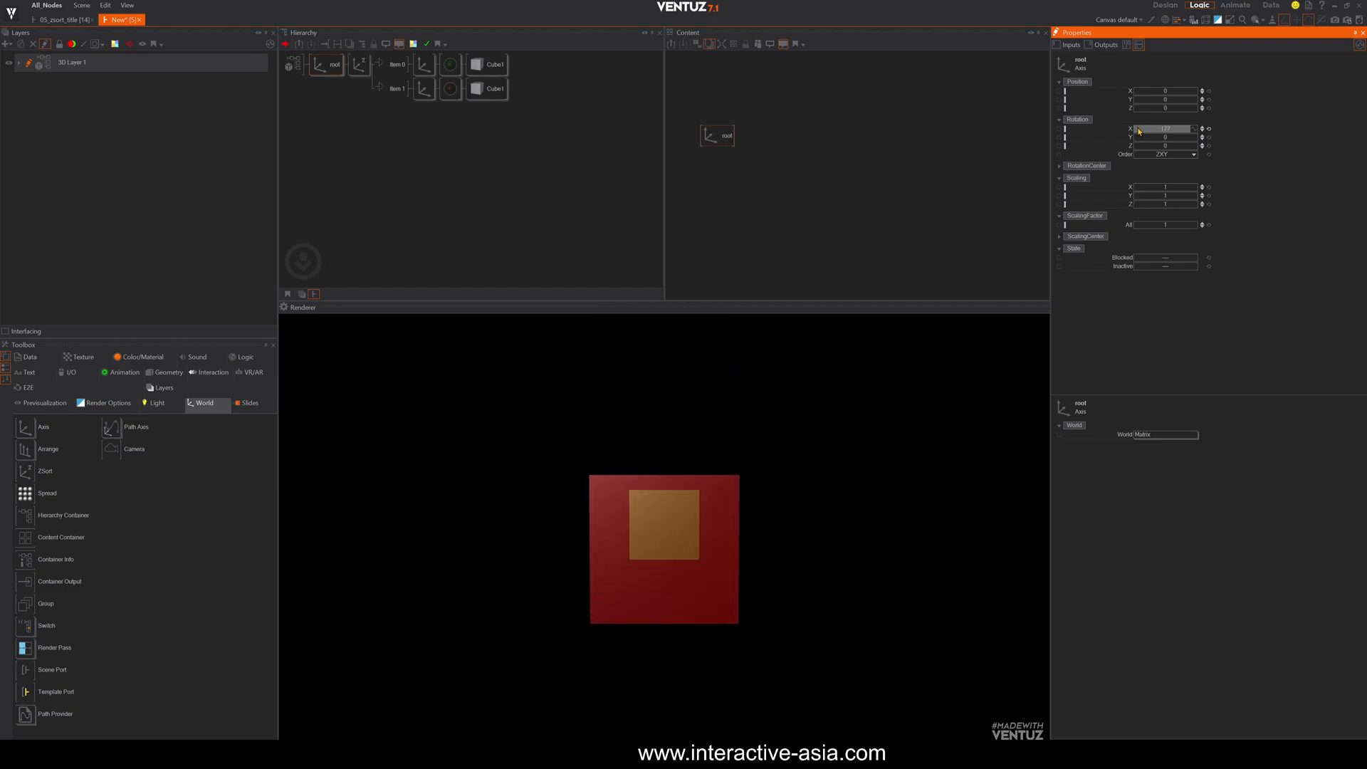